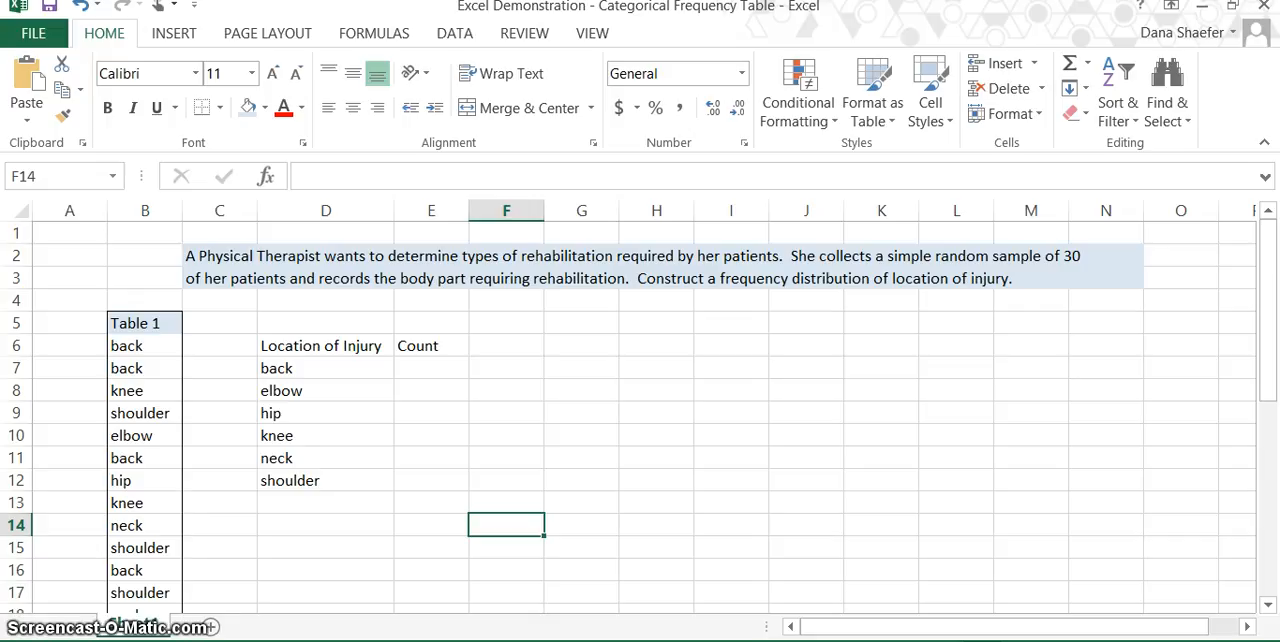
- Find the COUNTIF function by searching for "countif" and insert it in cell E7, the Count cell for back
scroll(640, 417, down, 3)
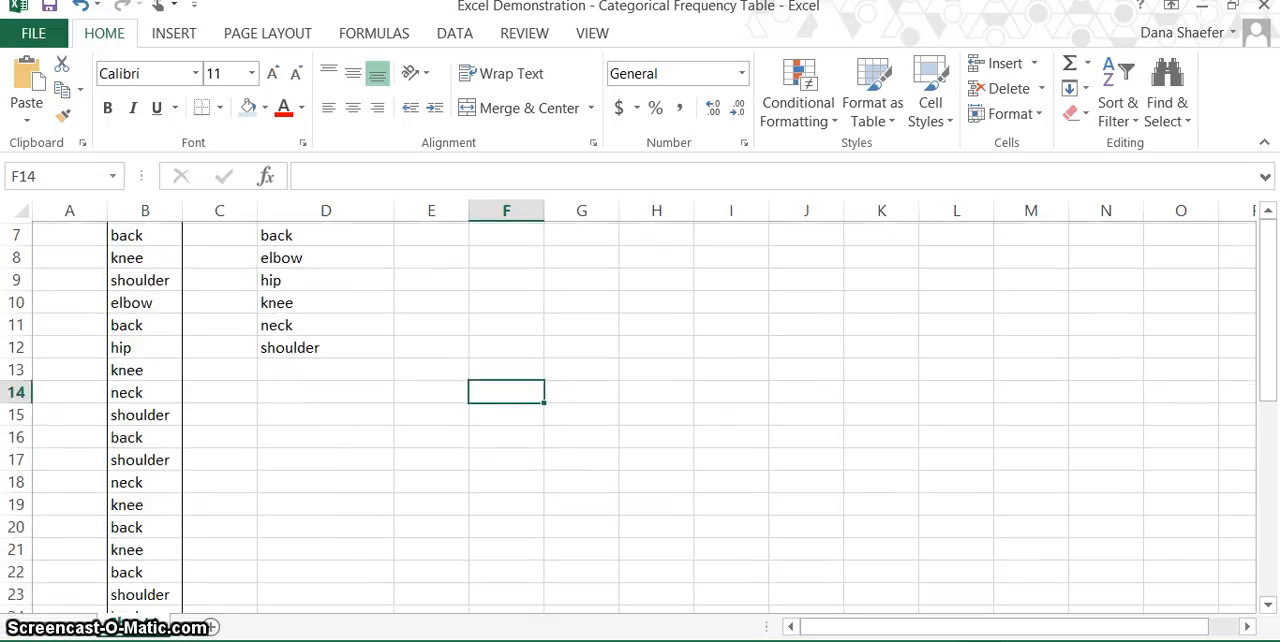
scroll(640, 417, down, 2)
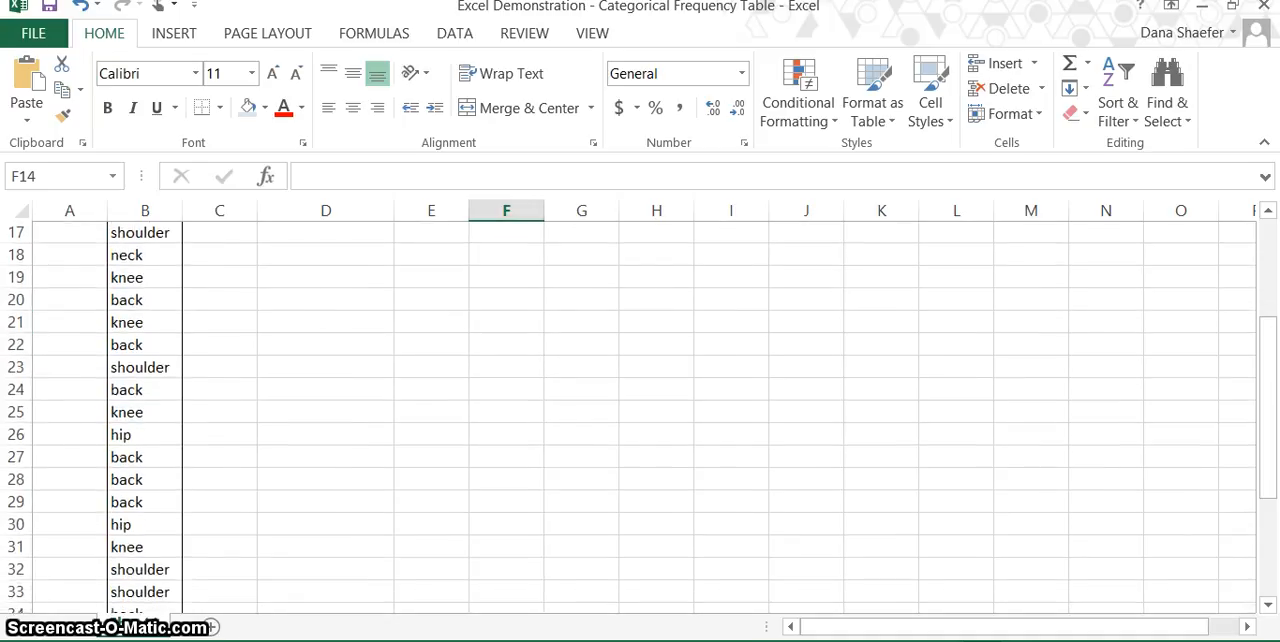
scroll(640, 417, up, 4)
scroll(640, 417, up, 1)
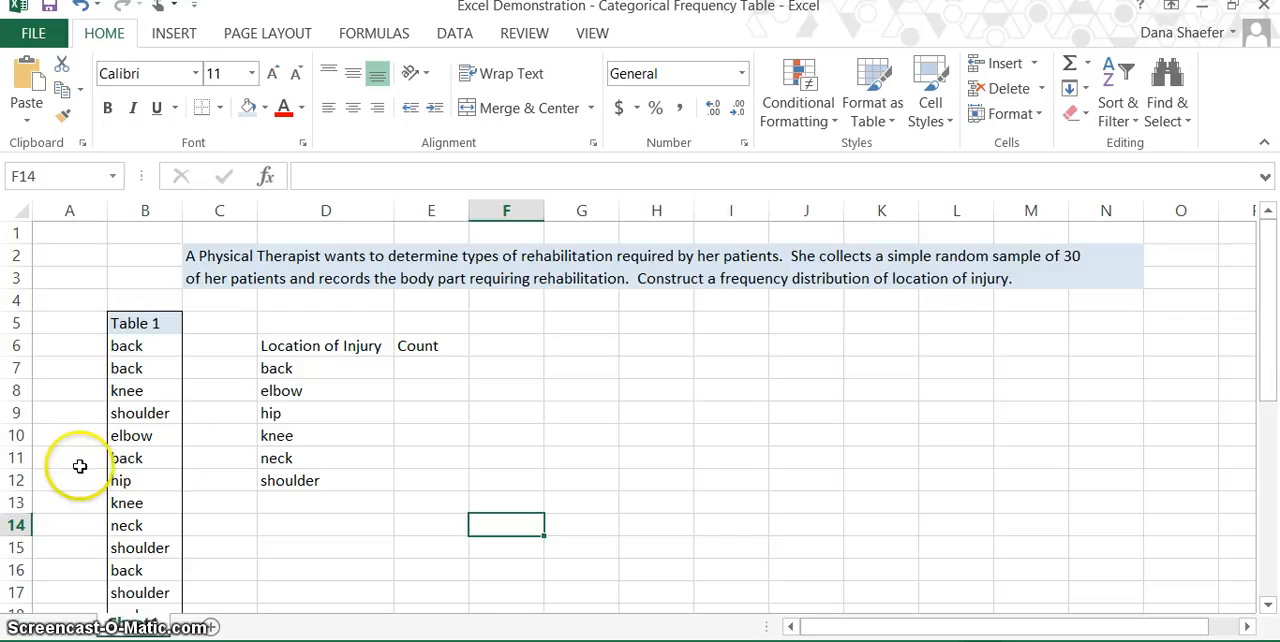
click(310, 346)
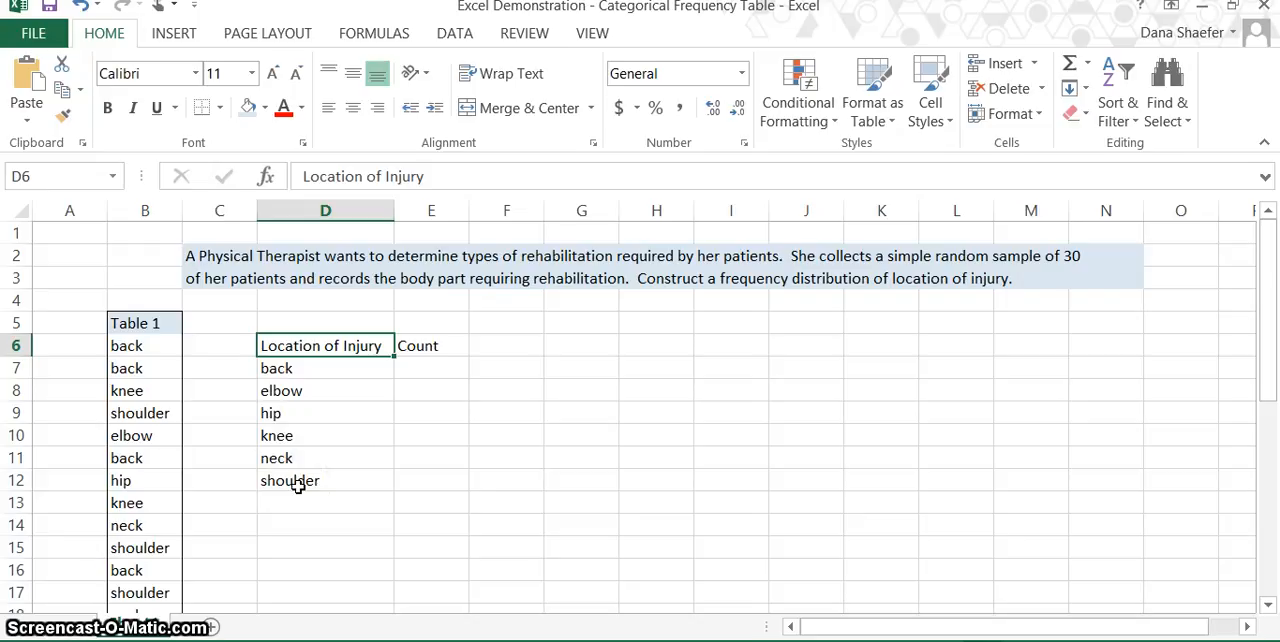
click(442, 364)
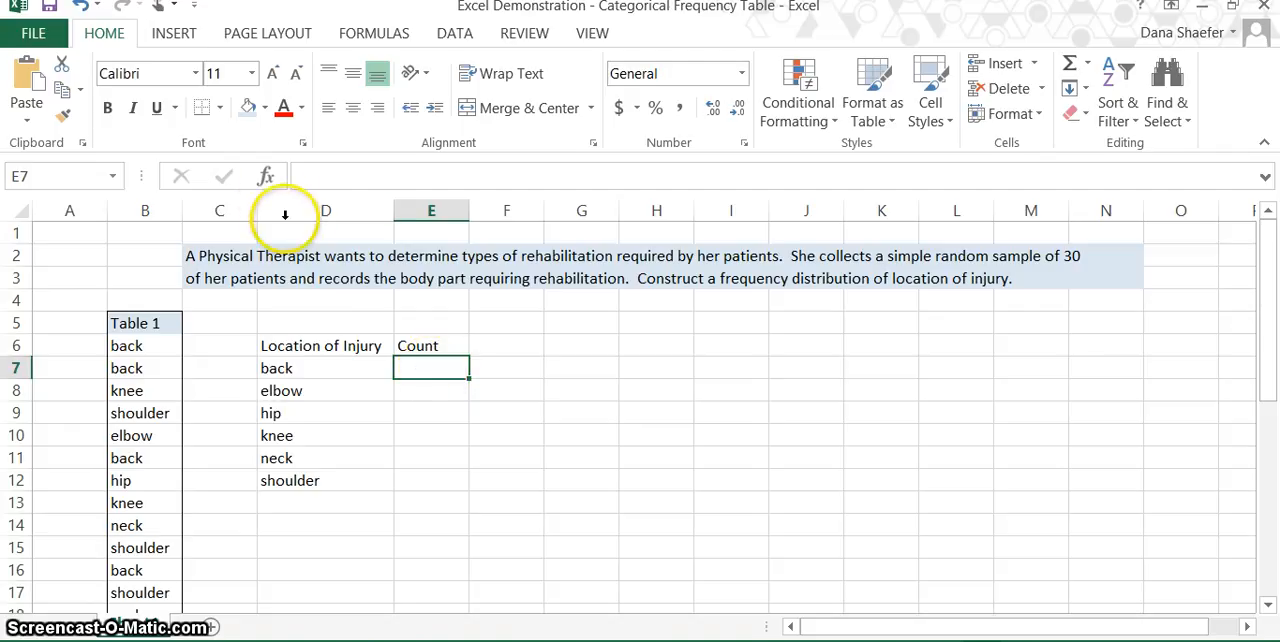
click(268, 180)
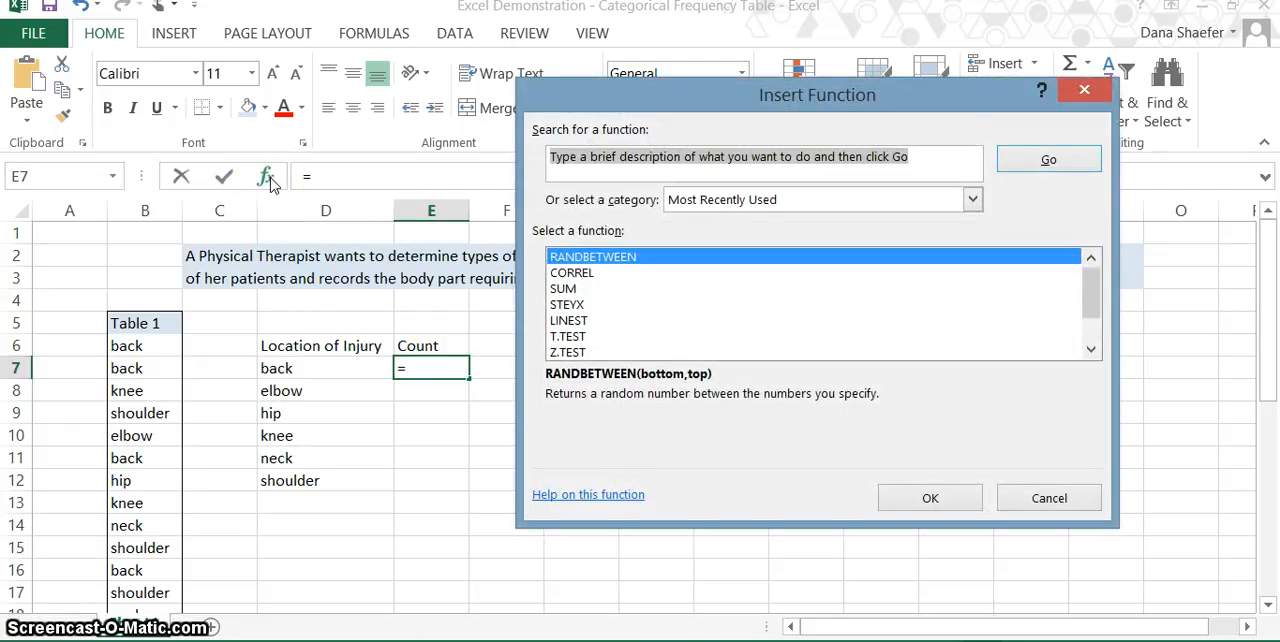
text(coun)
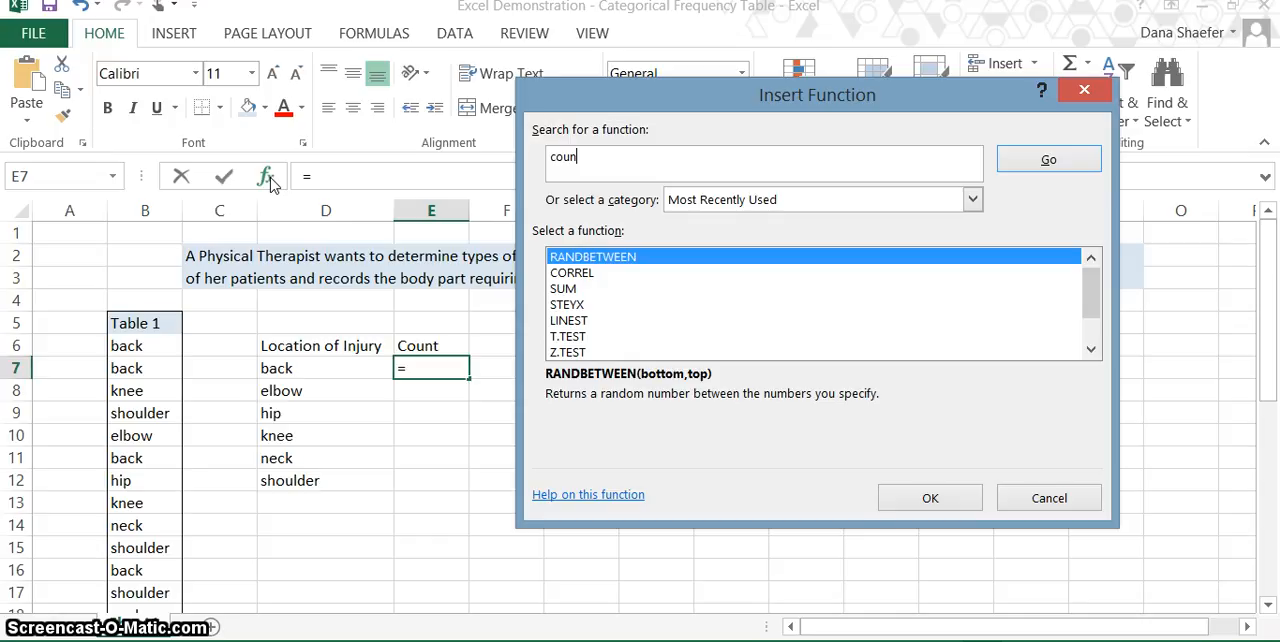
text(tif)
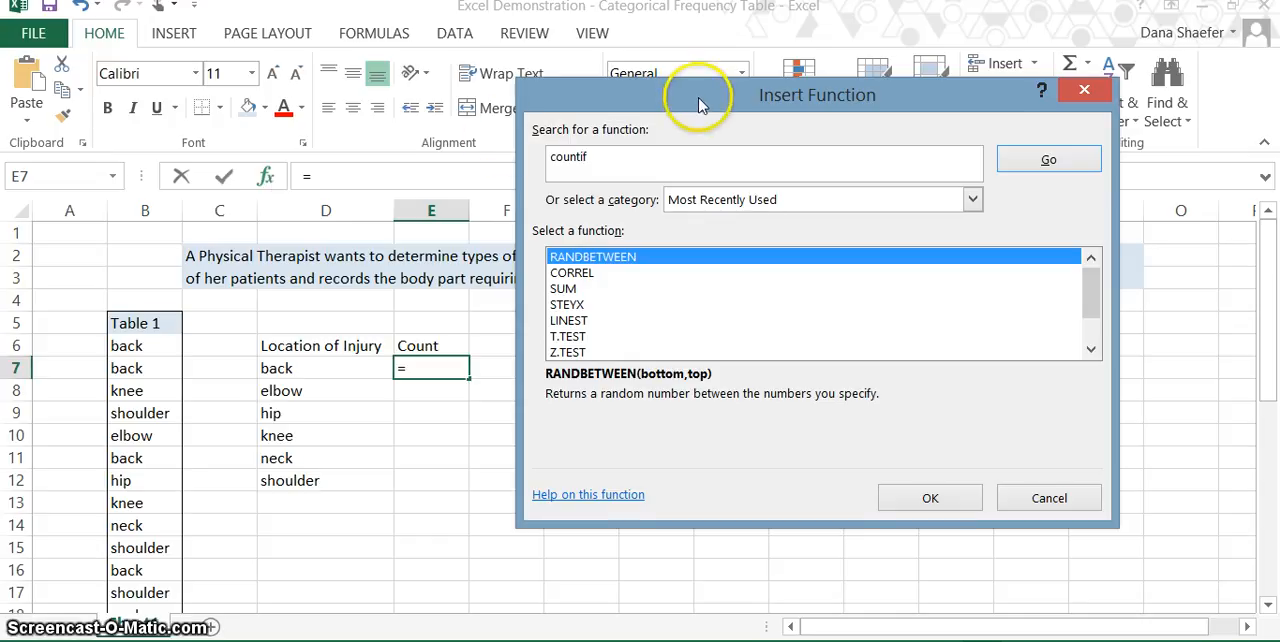
click(1048, 162)
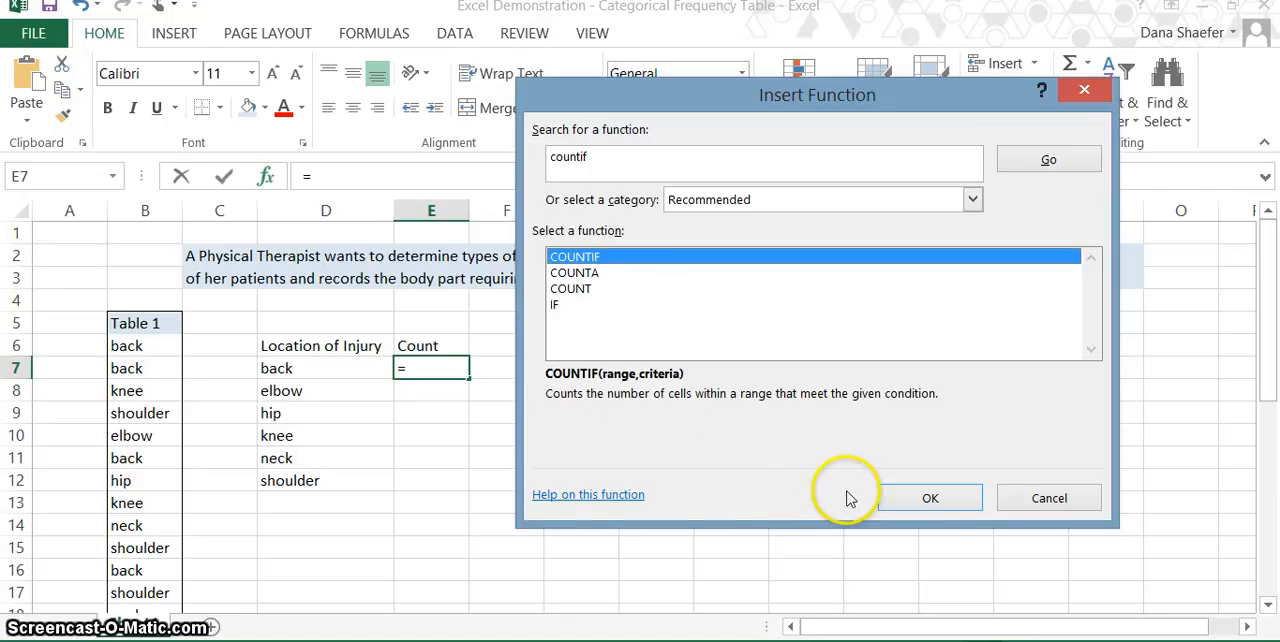
click(930, 499)
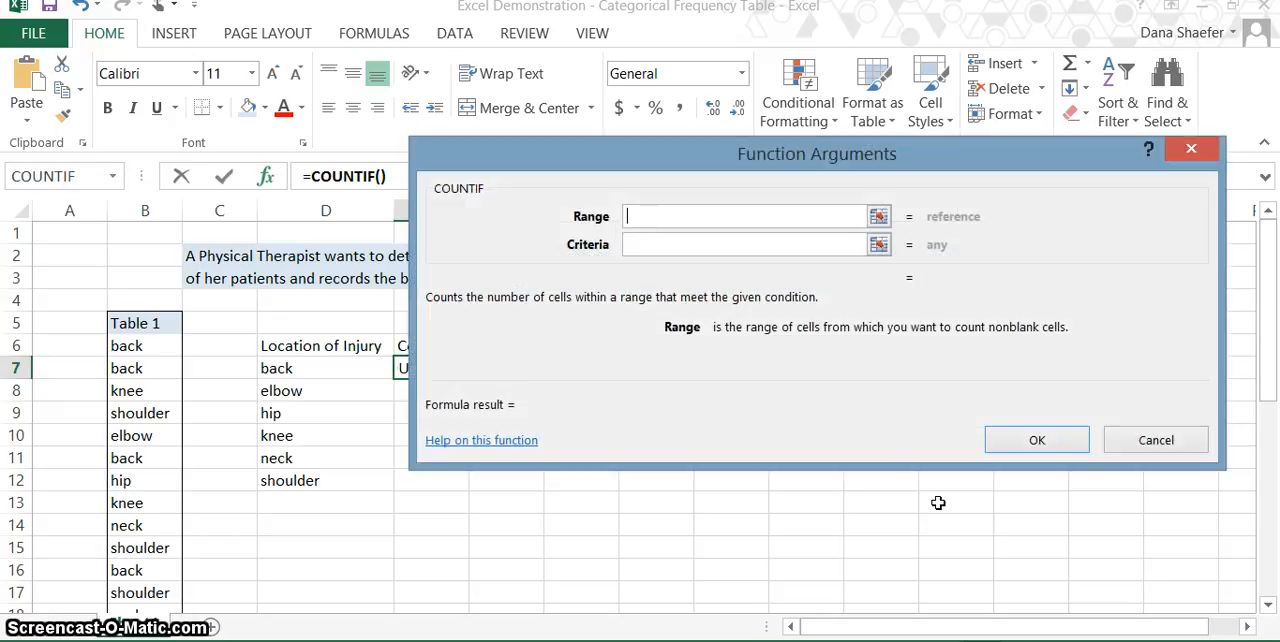
- Set the COUNTIF range to the absolute reference $B$6:$B$35 and the criteria to D7, and copy the formula from E7 down to E12
click(158, 345)
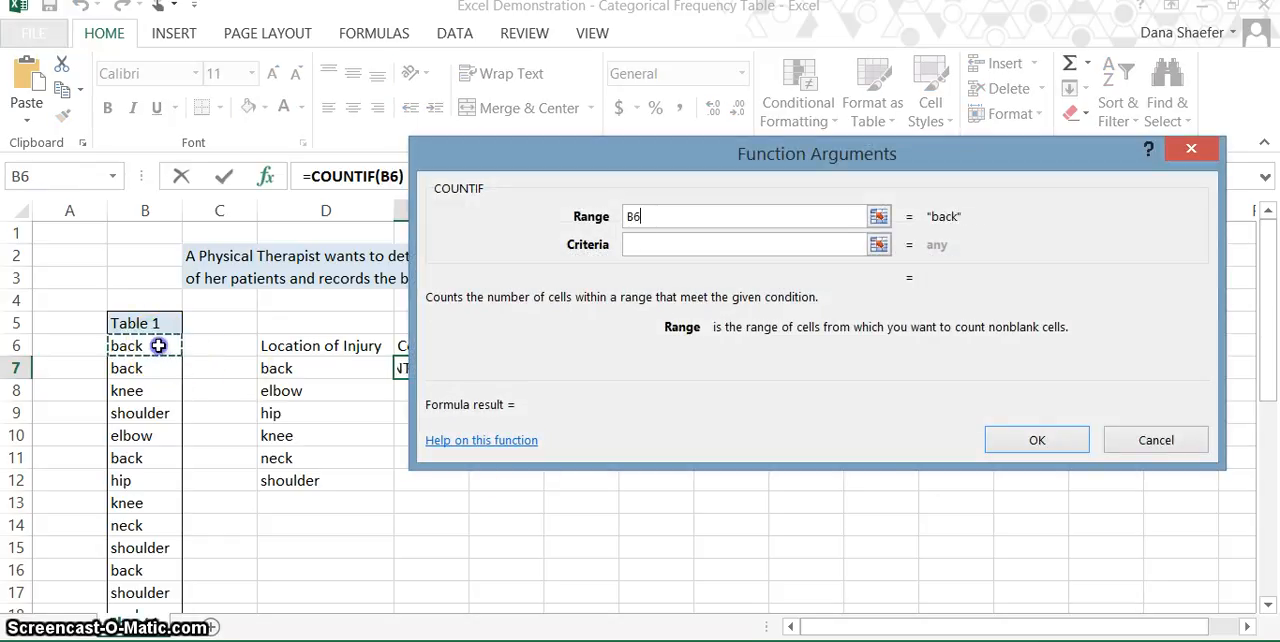
drag(158, 345, 150, 569)
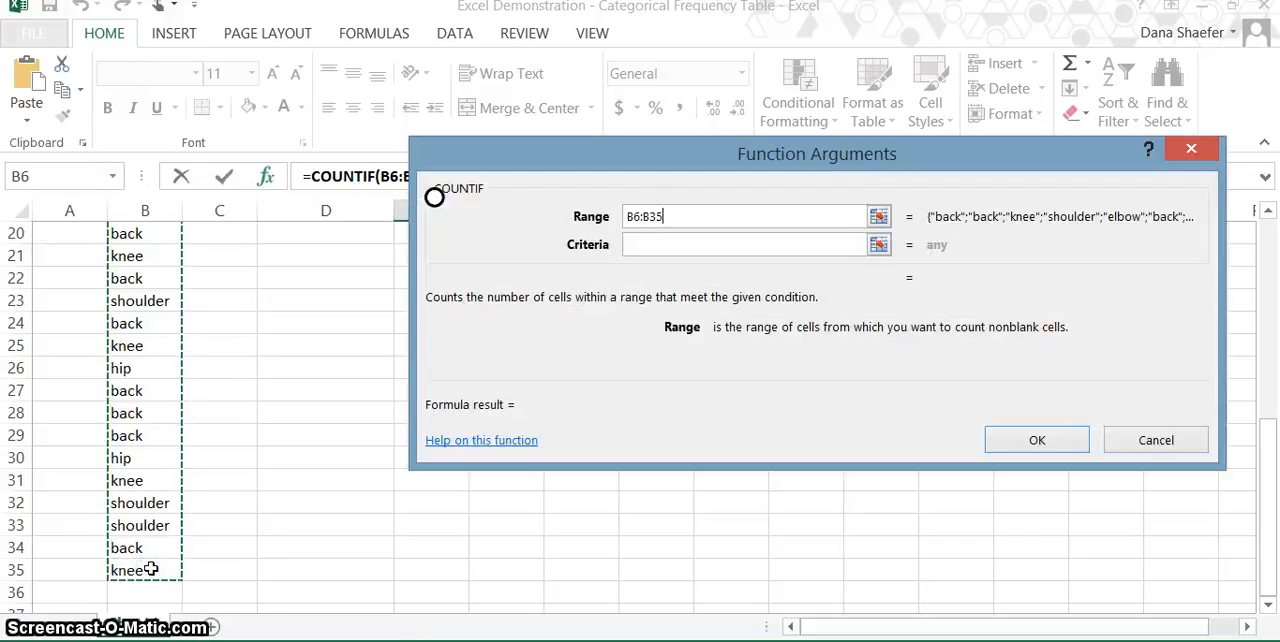
key(F4)
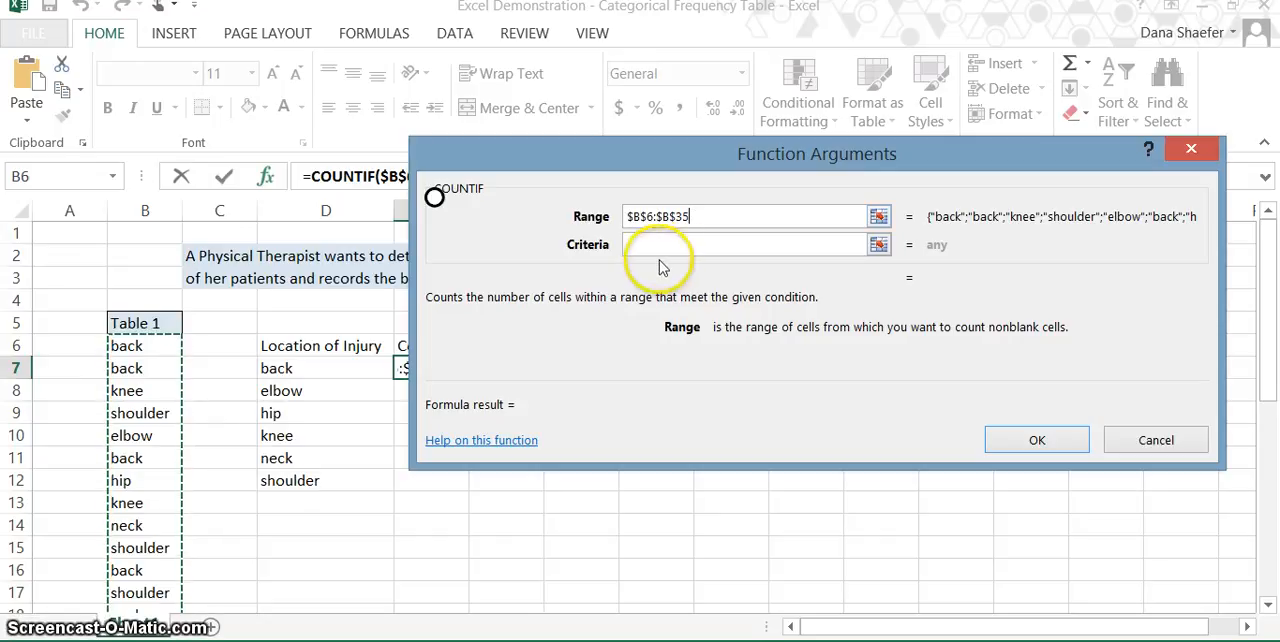
click(662, 246)
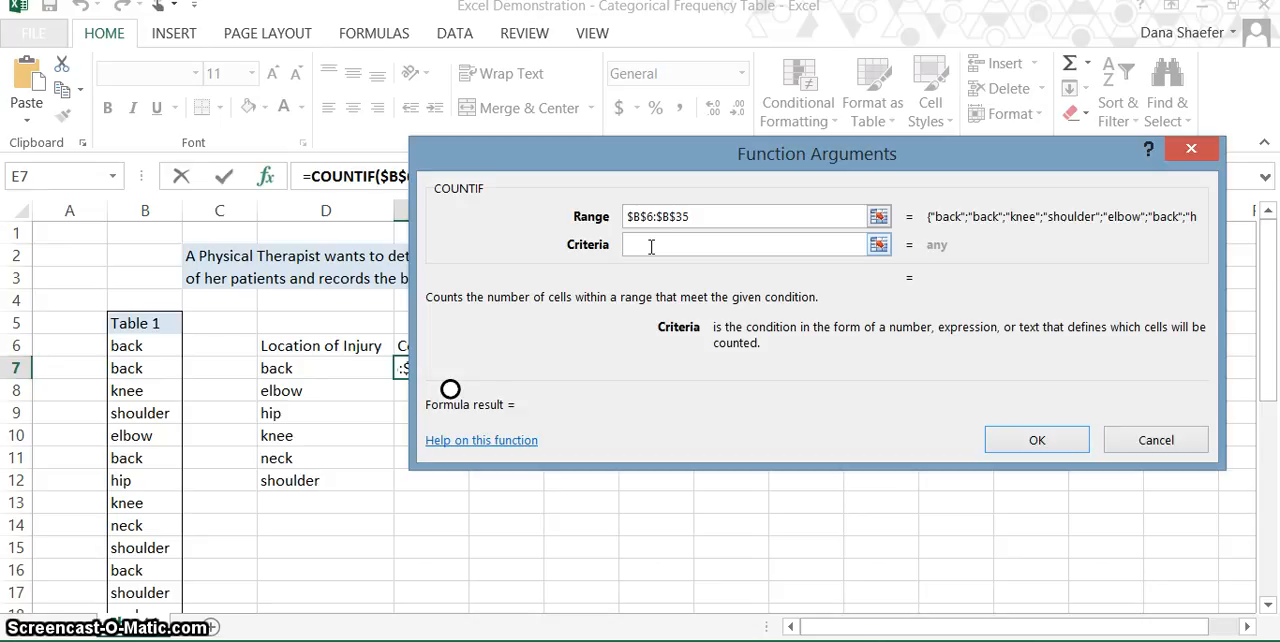
click(286, 369)
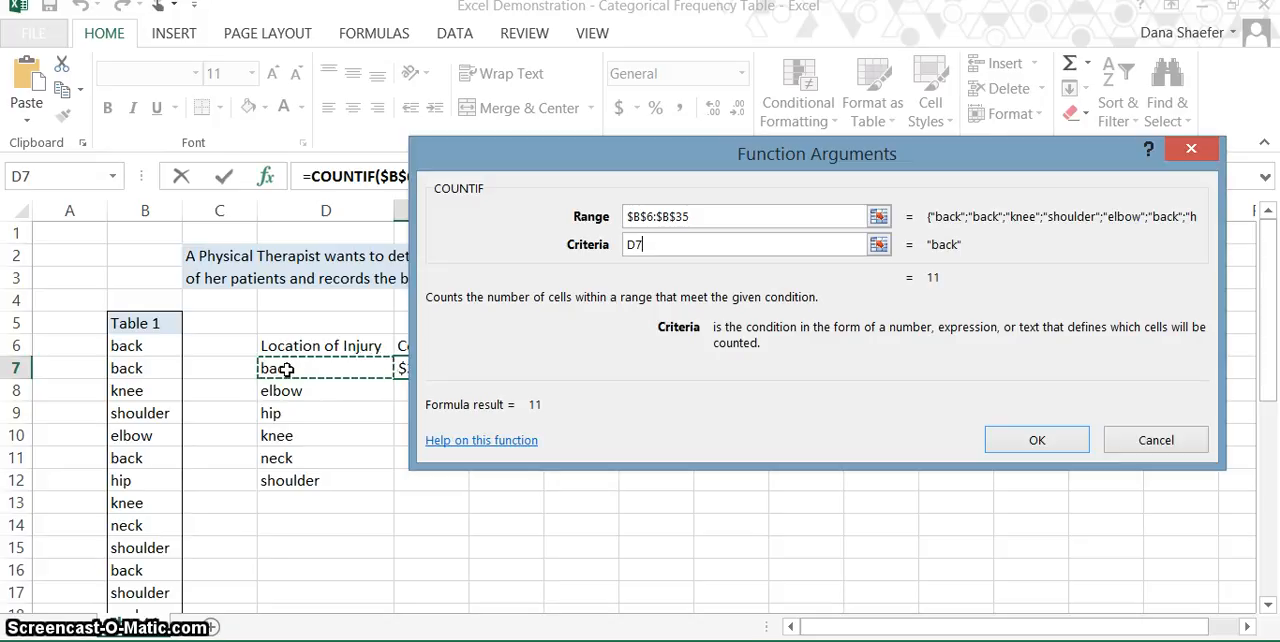
click(324, 358)
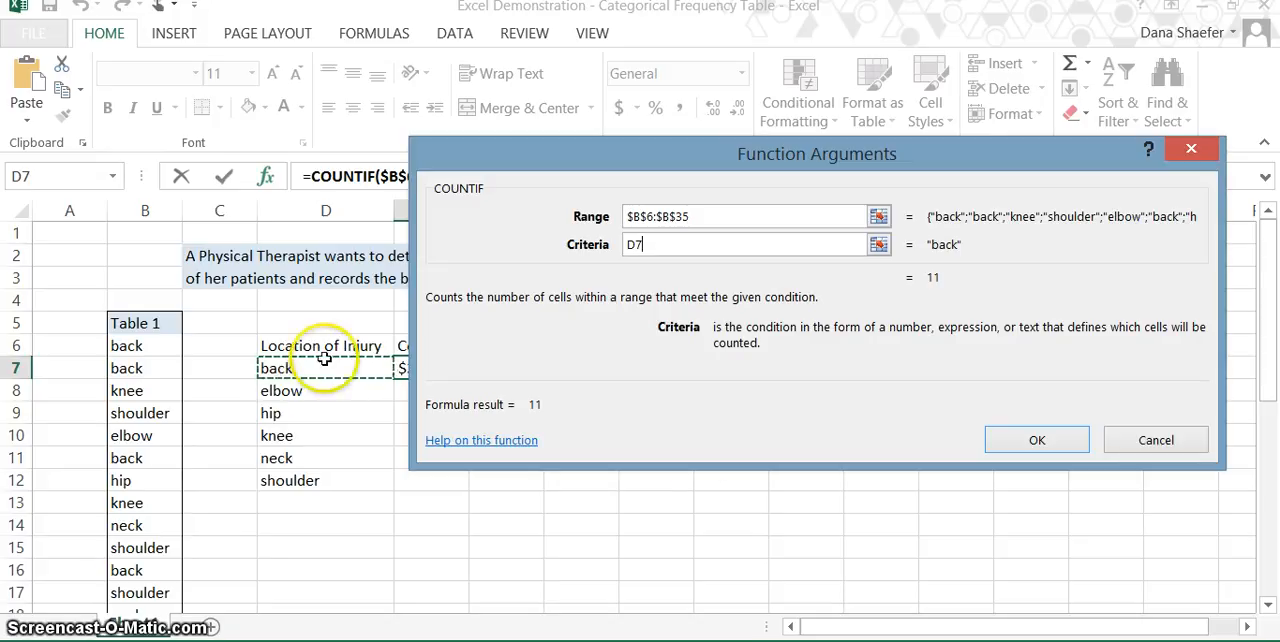
click(1013, 446)
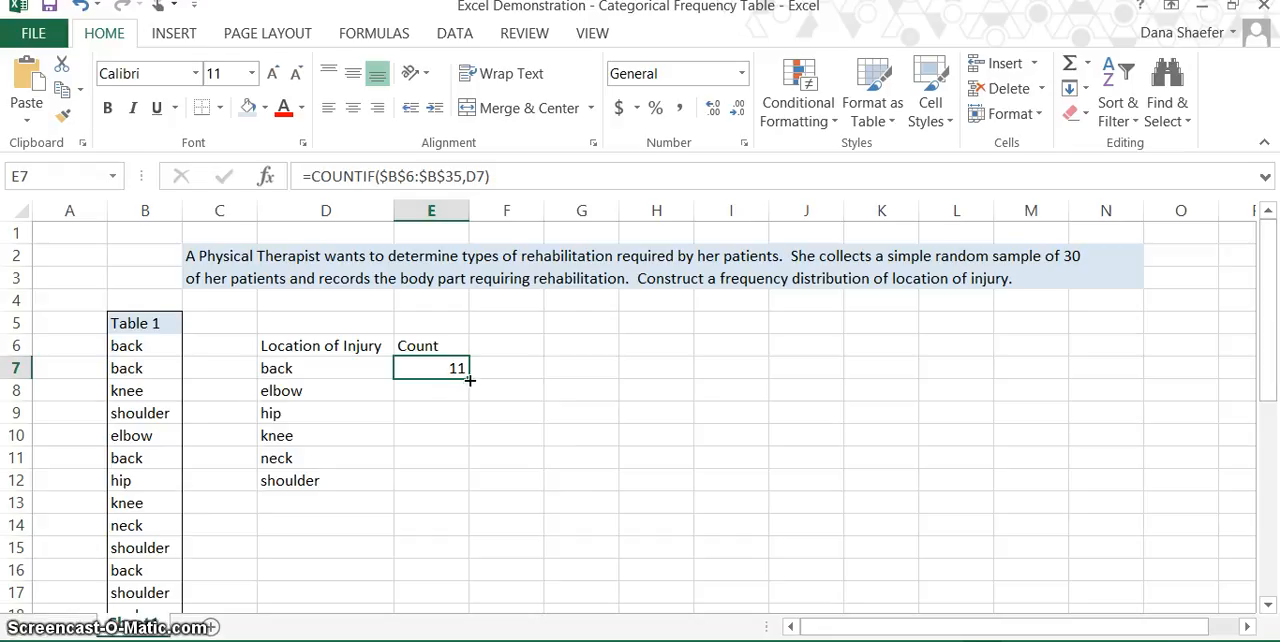
drag(469, 379, 455, 488)
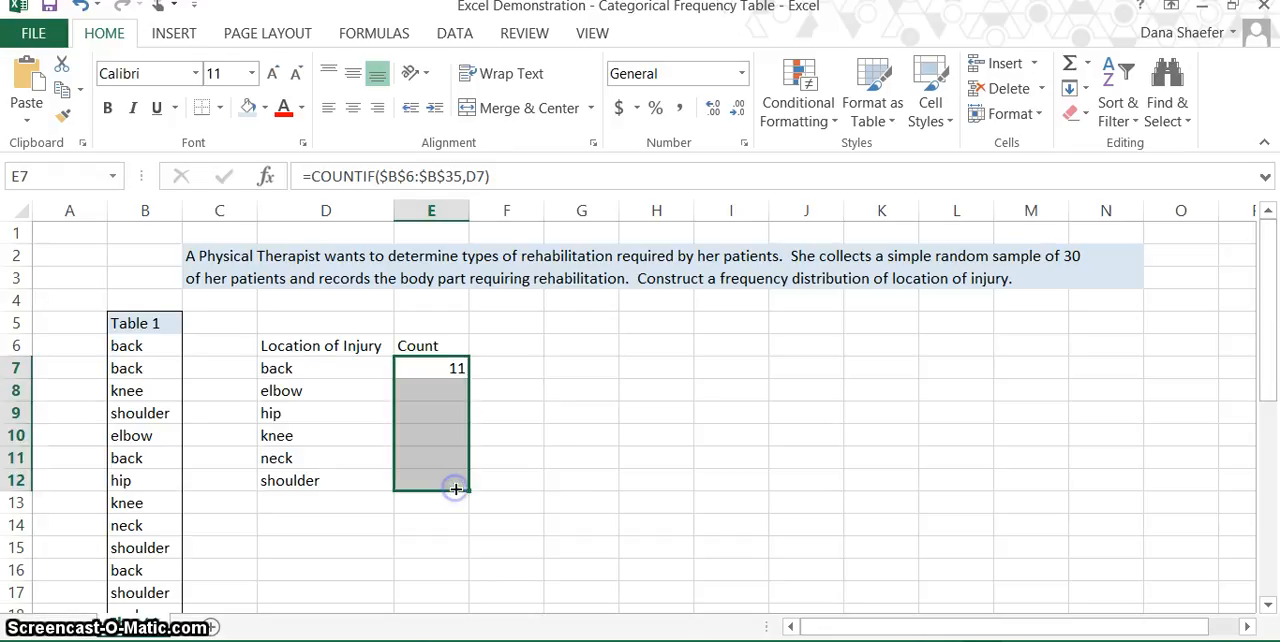
- Examine the copied COUNTIF formulas in E8 to E12, comparing their range with the Table 1 data and their criteria with the injury locations
click(420, 392)
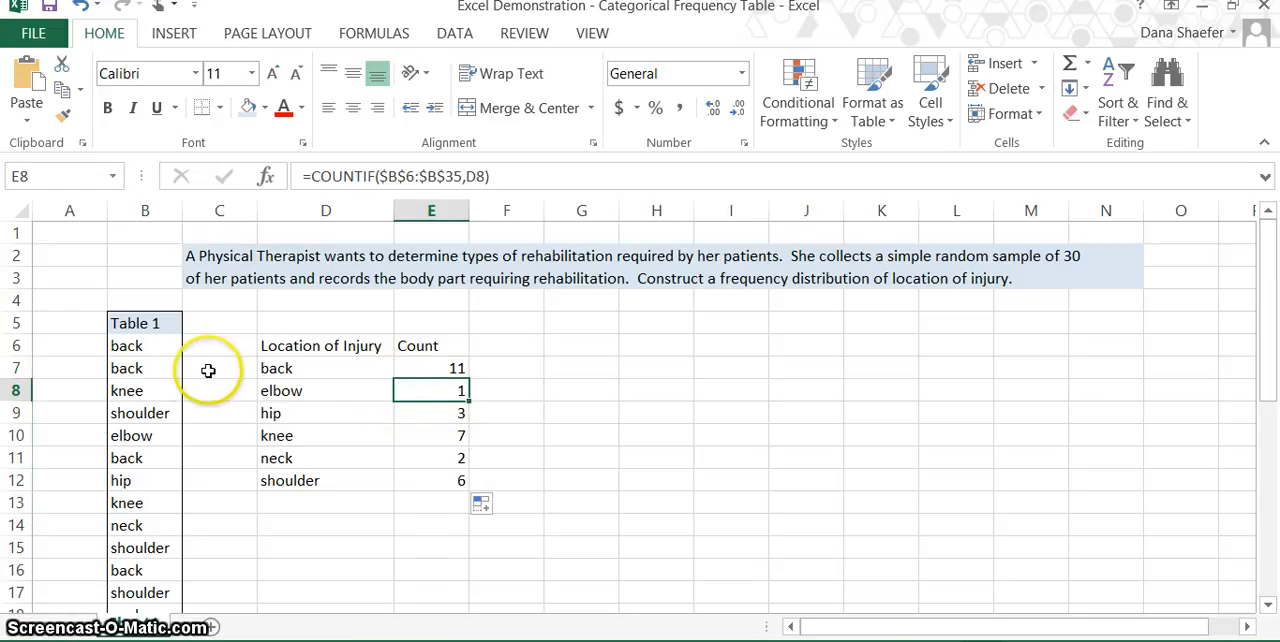
click(147, 348)
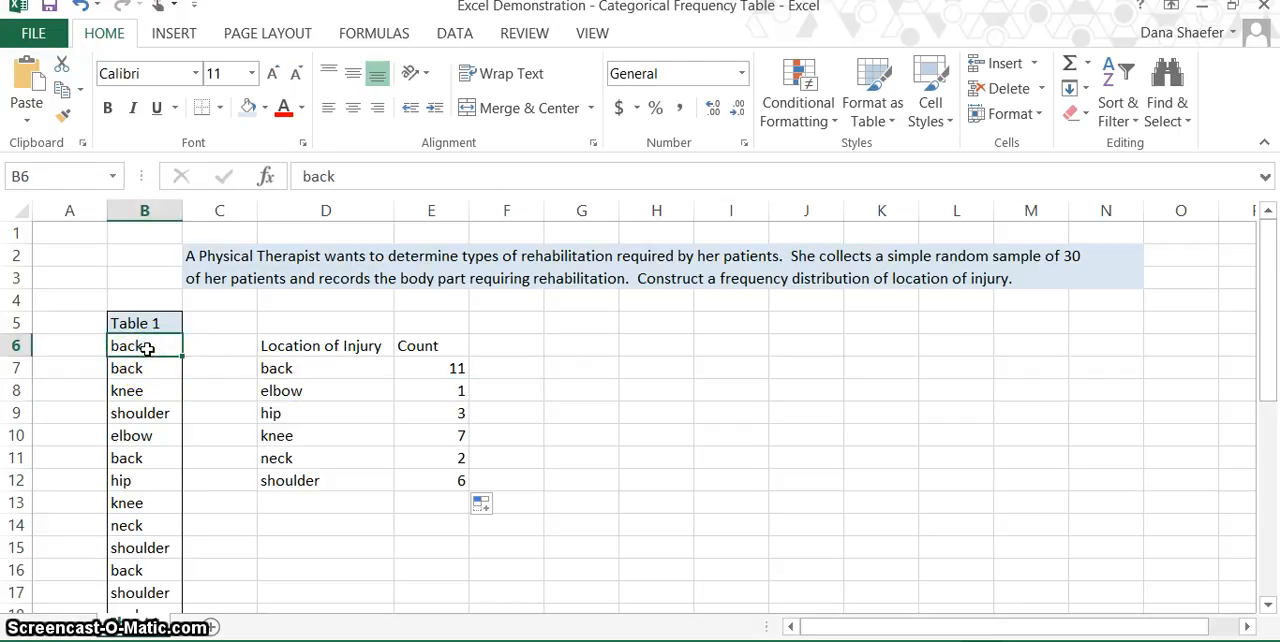
click(455, 395)
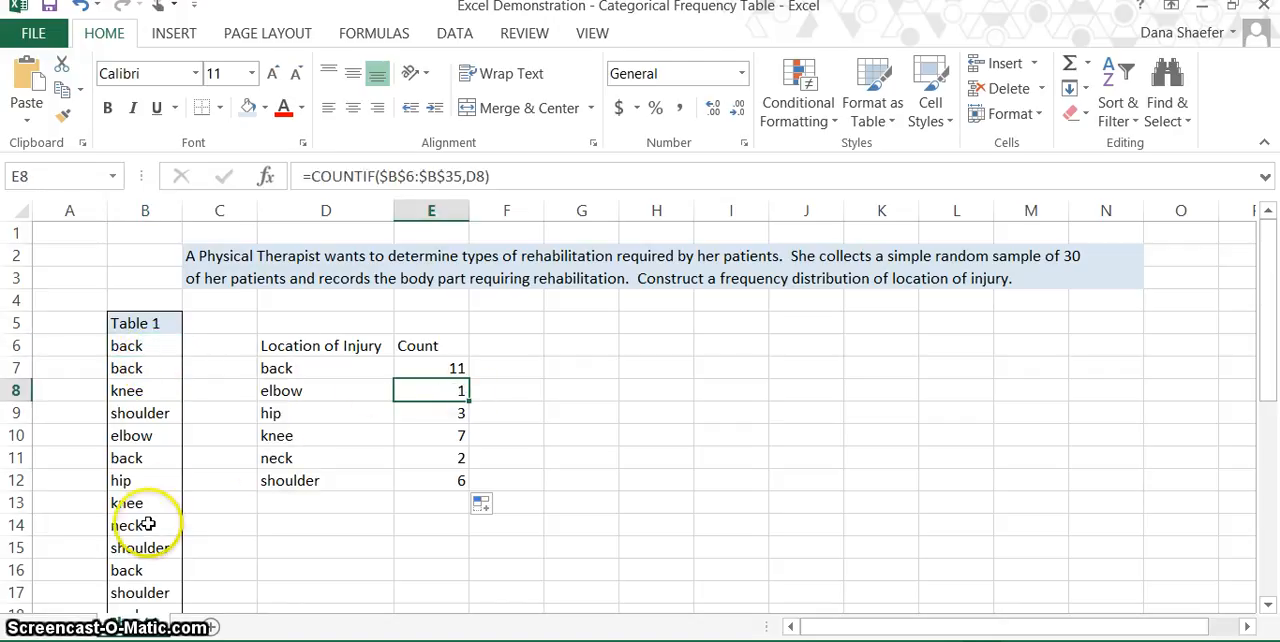
scroll(148, 523, down, 5)
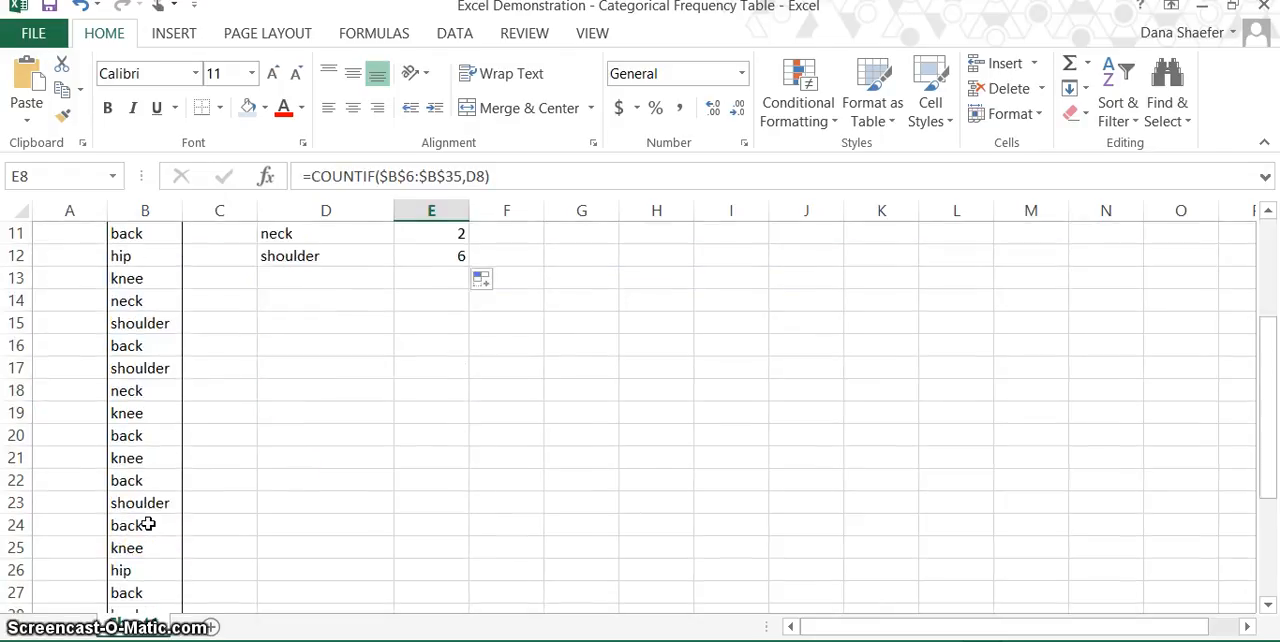
scroll(148, 523, down, 1)
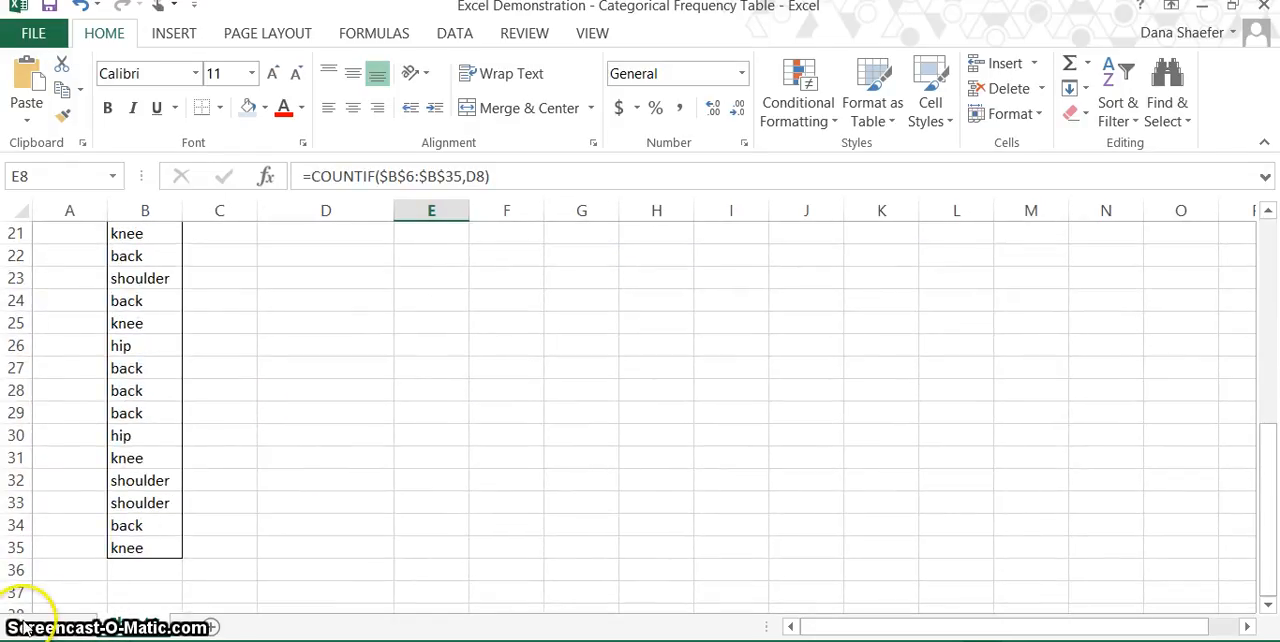
click(130, 548)
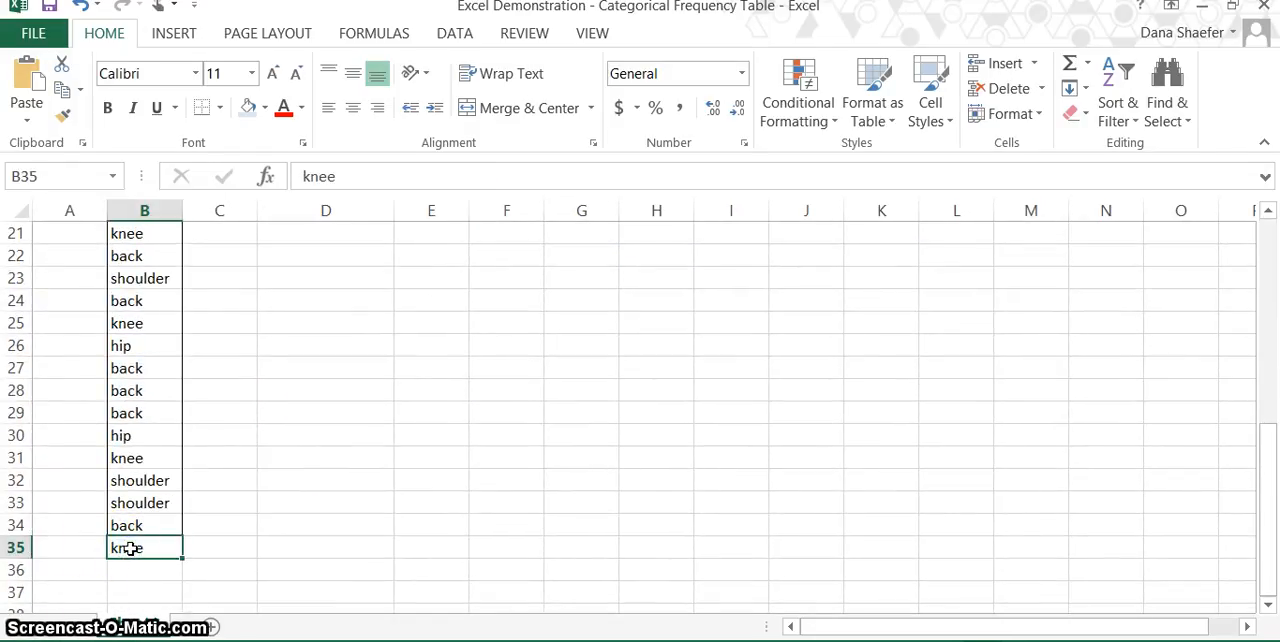
scroll(130, 548, up, 7)
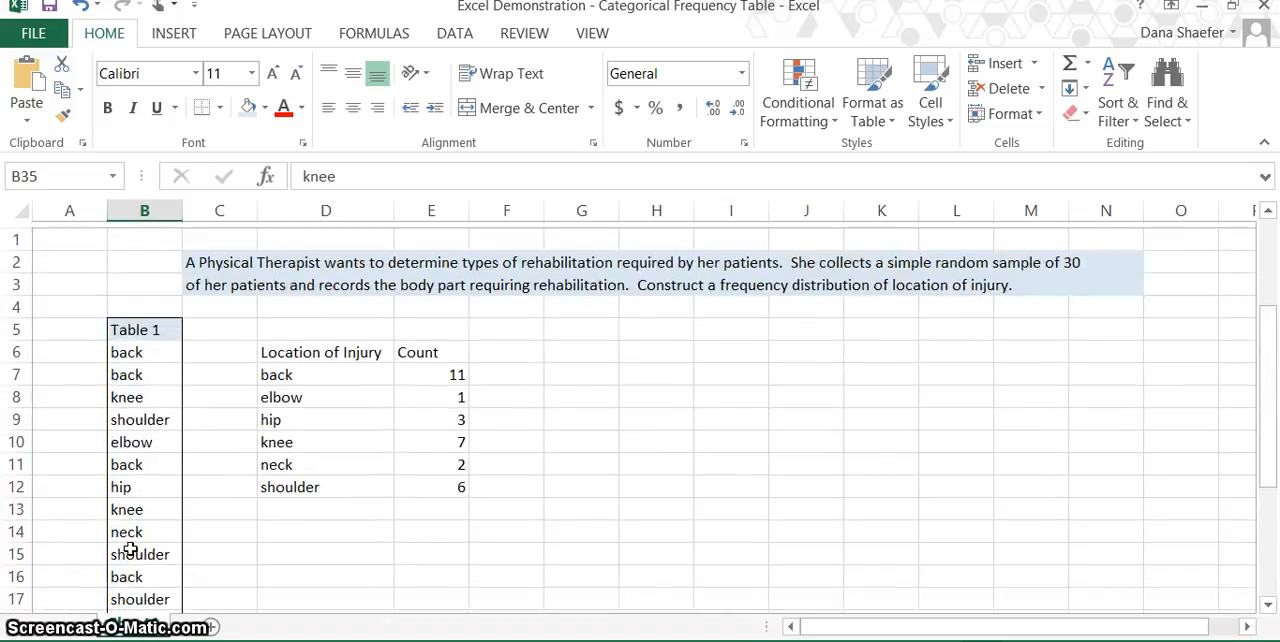
click(460, 391)
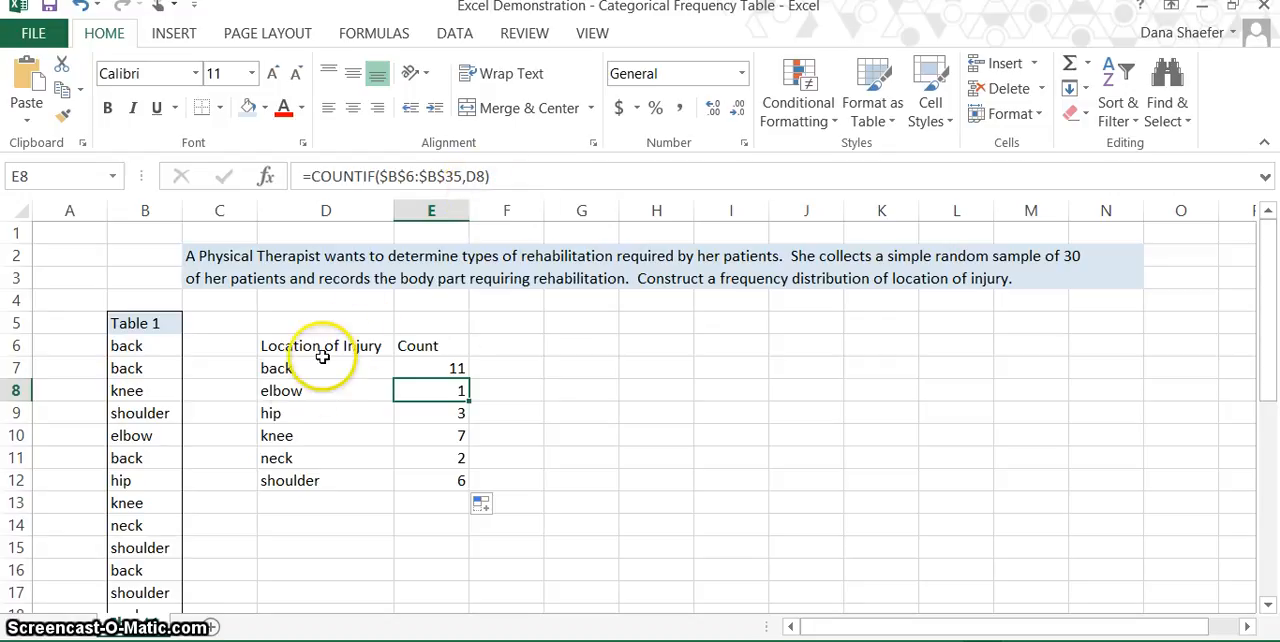
click(287, 392)
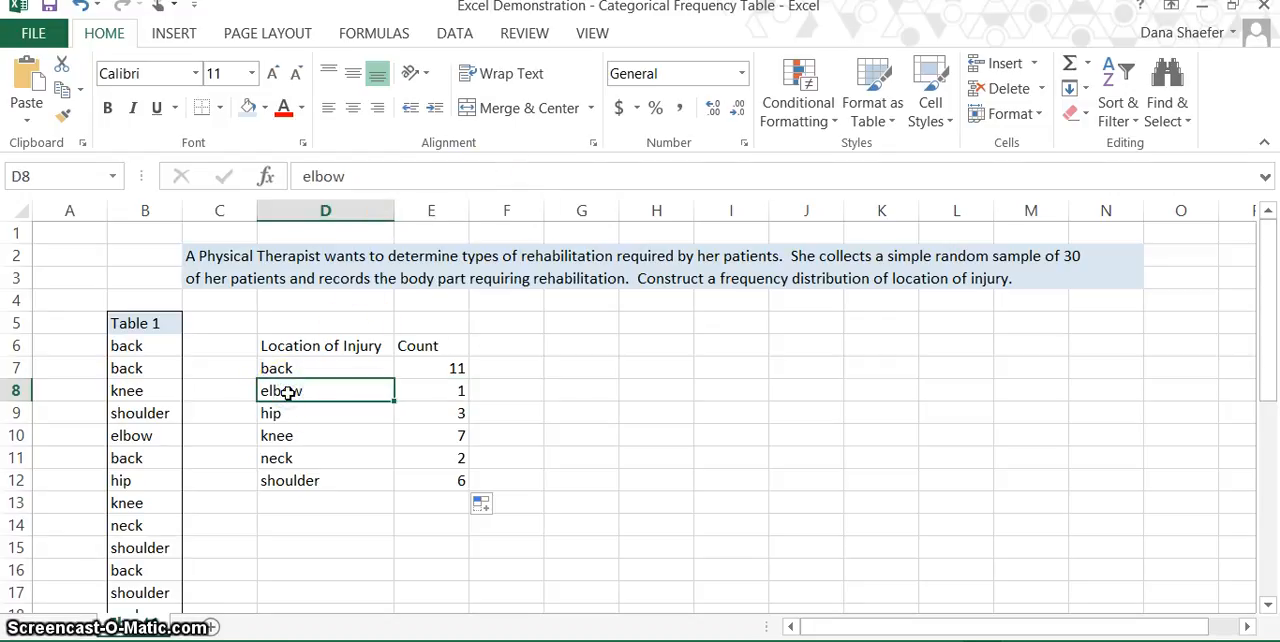
click(451, 417)
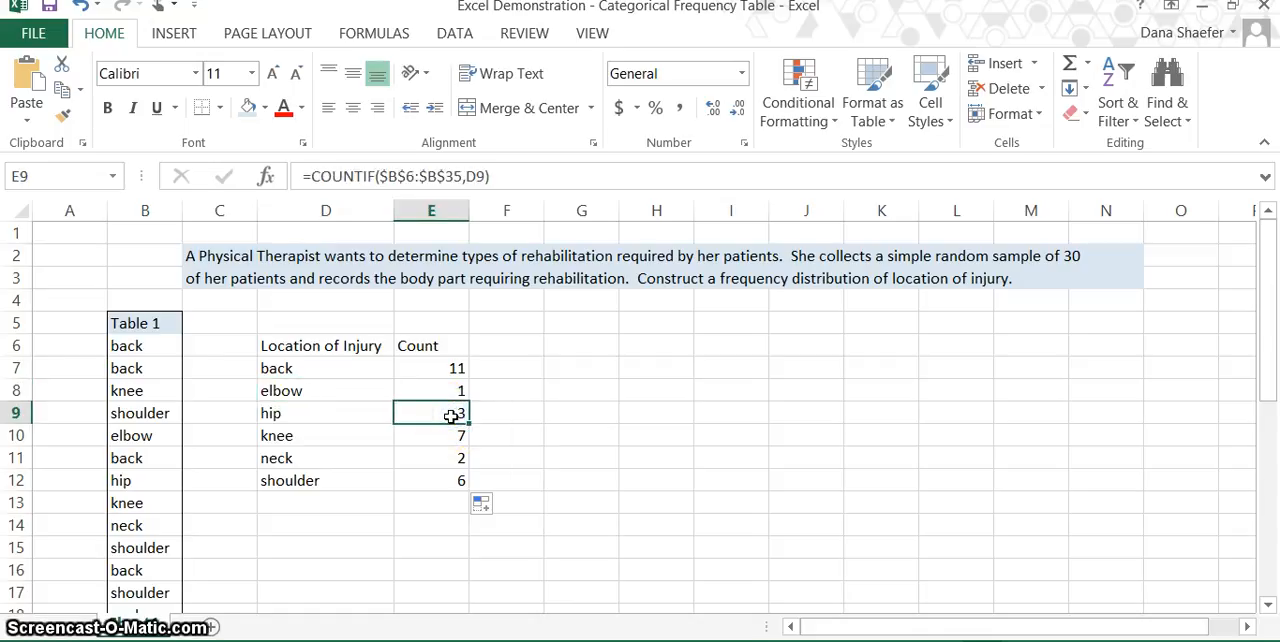
click(342, 415)
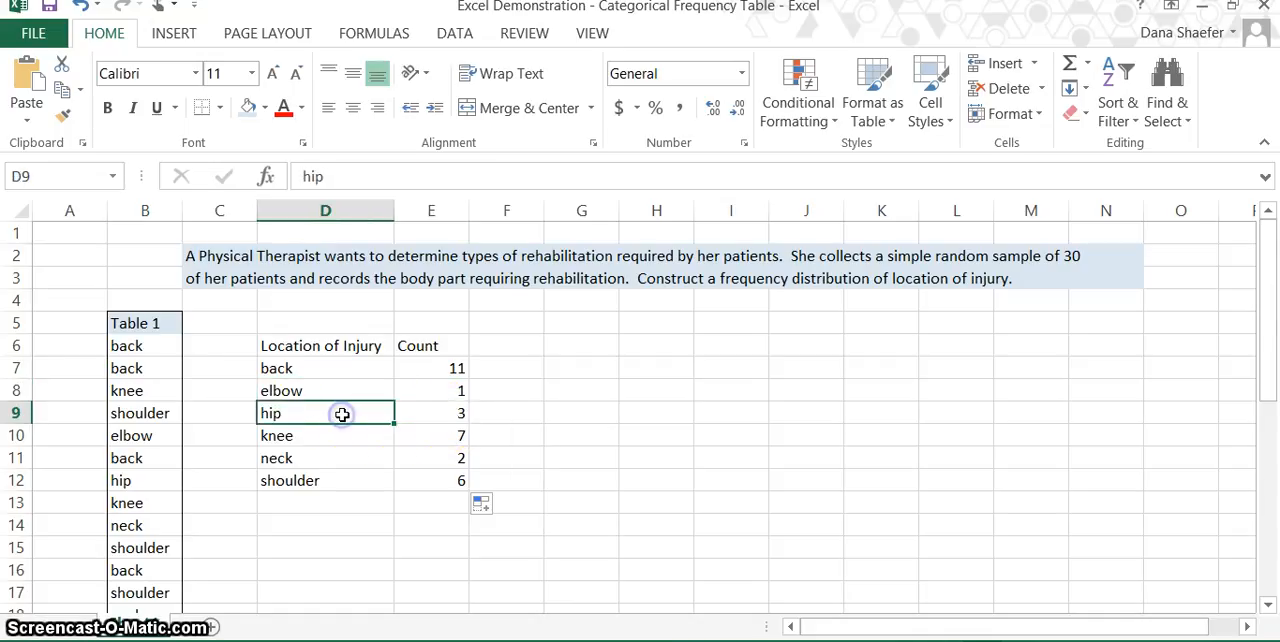
click(457, 438)
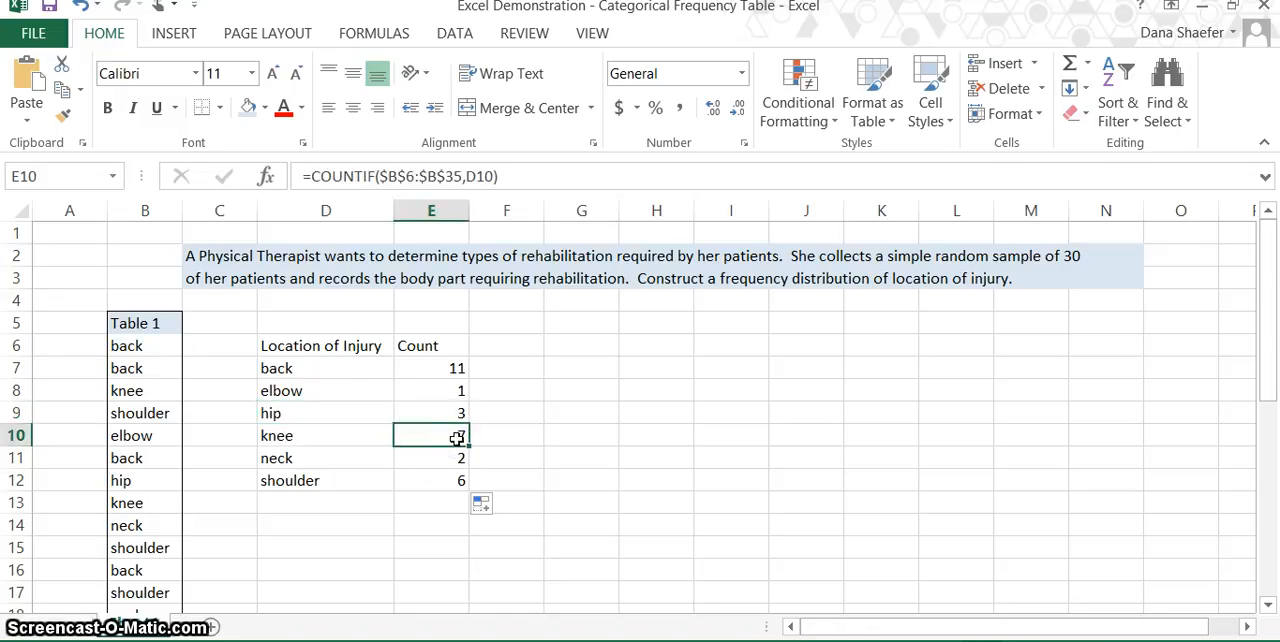
click(328, 435)
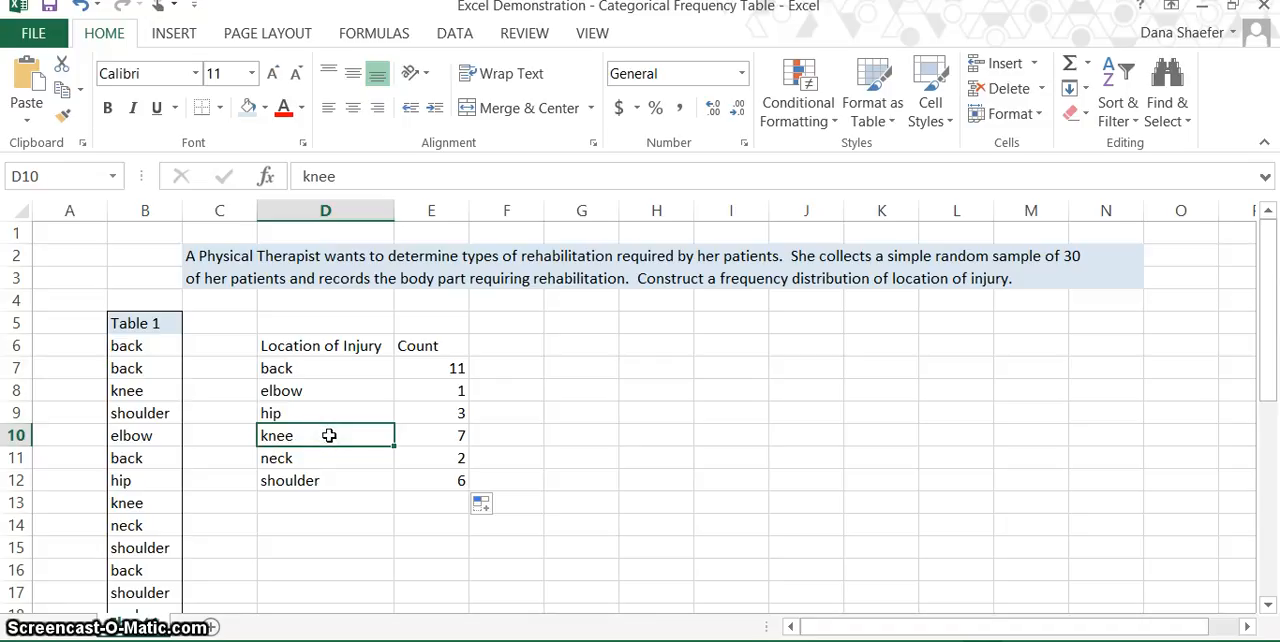
click(441, 440)
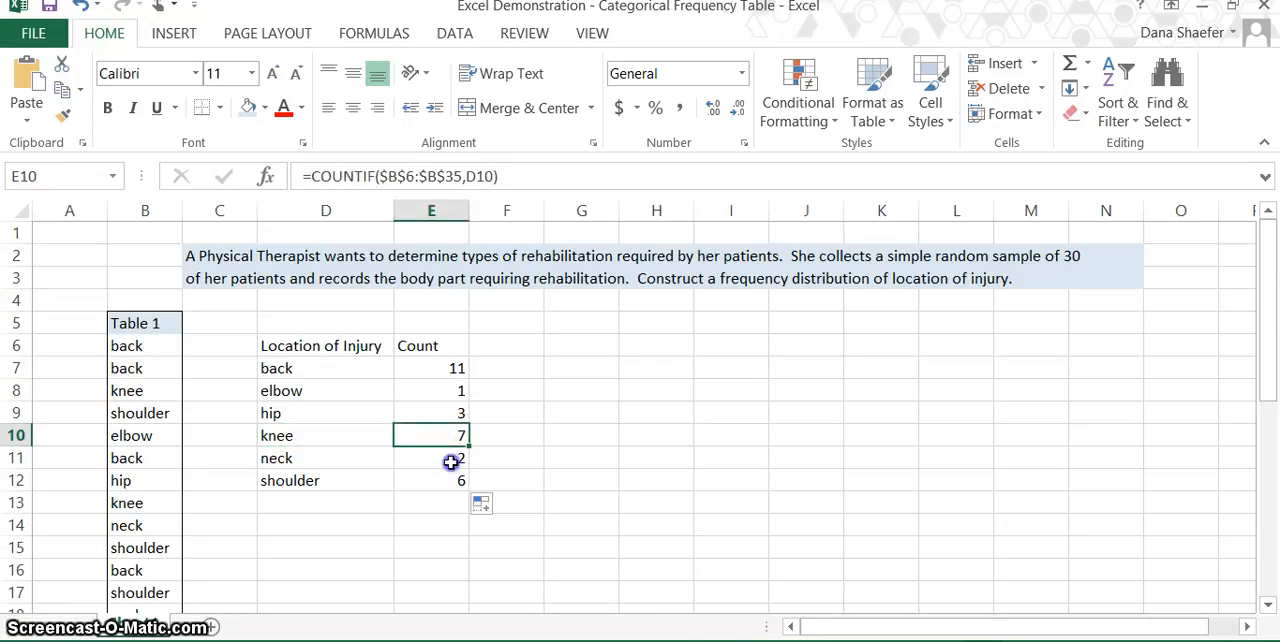
click(447, 461)
click(449, 481)
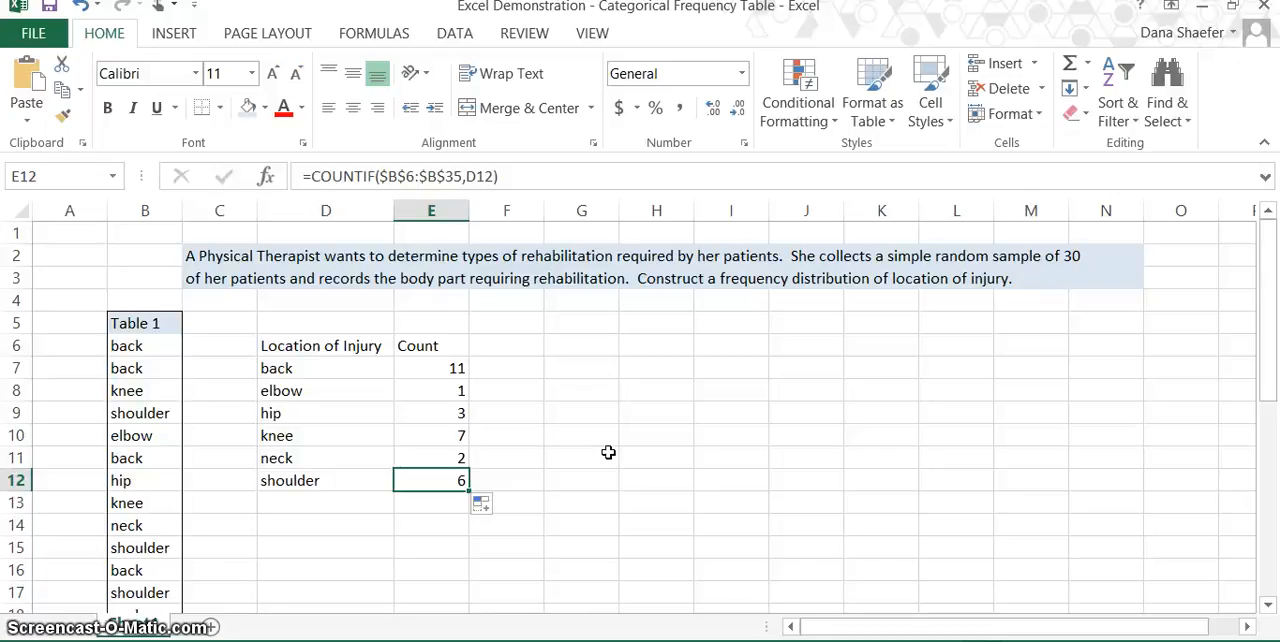
- Total the injury counts in cell E13 with the formula =SUM(E7:E12)
click(446, 505)
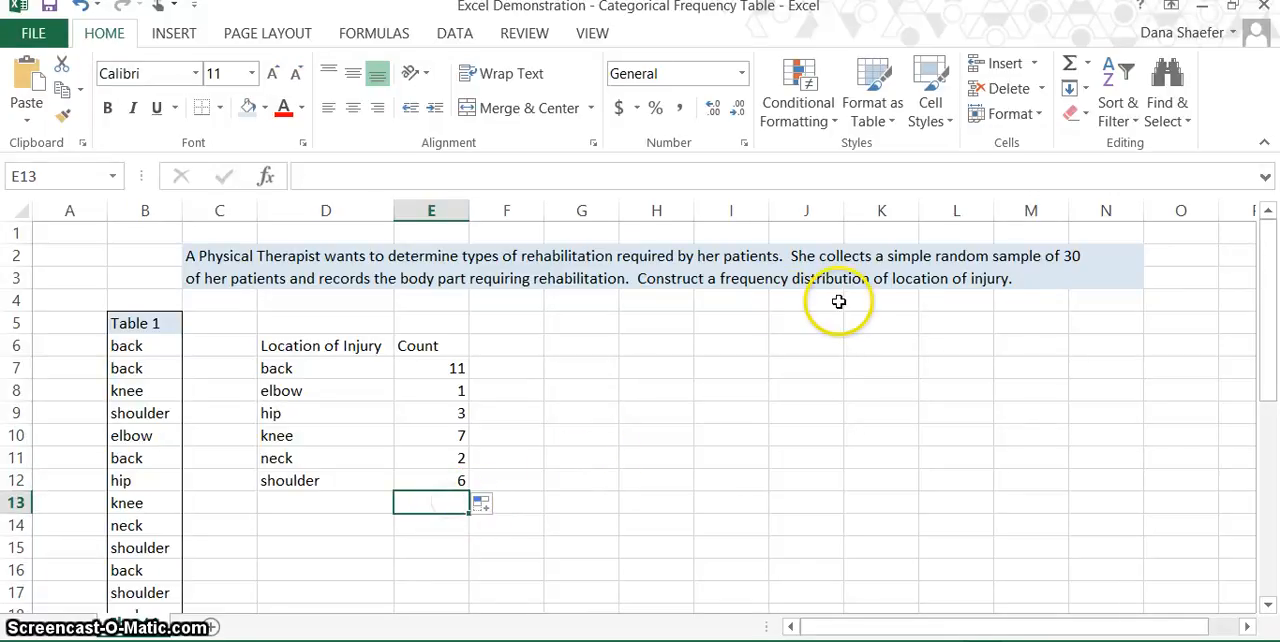
click(1069, 65)
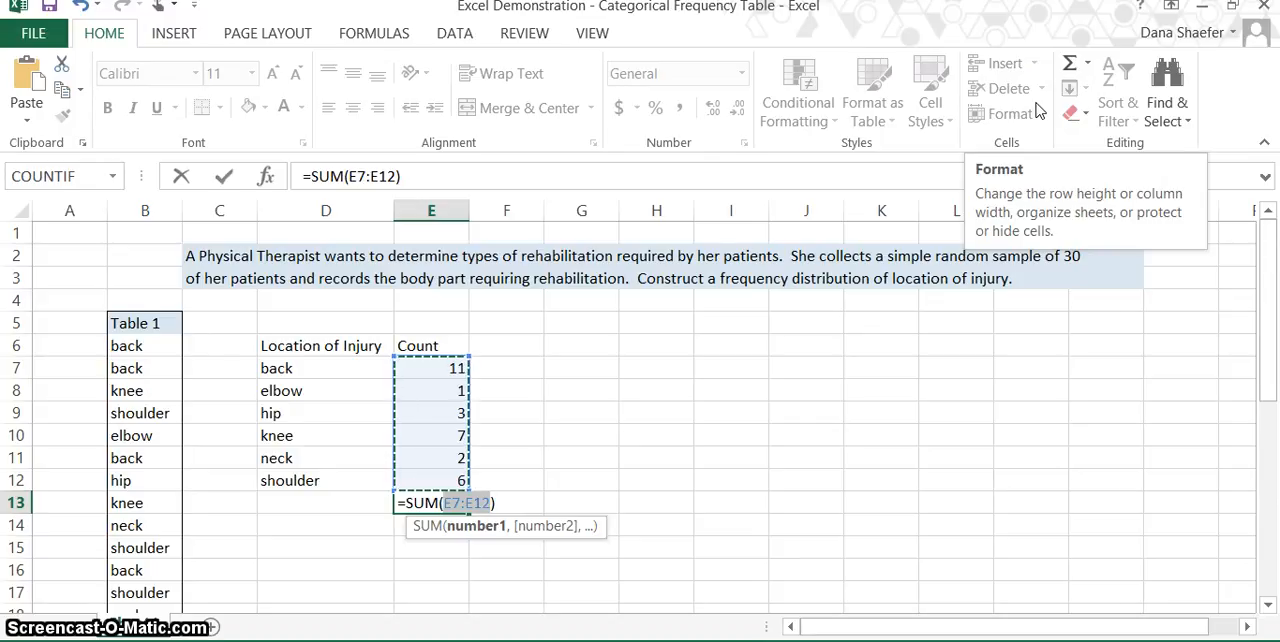
key(Return)
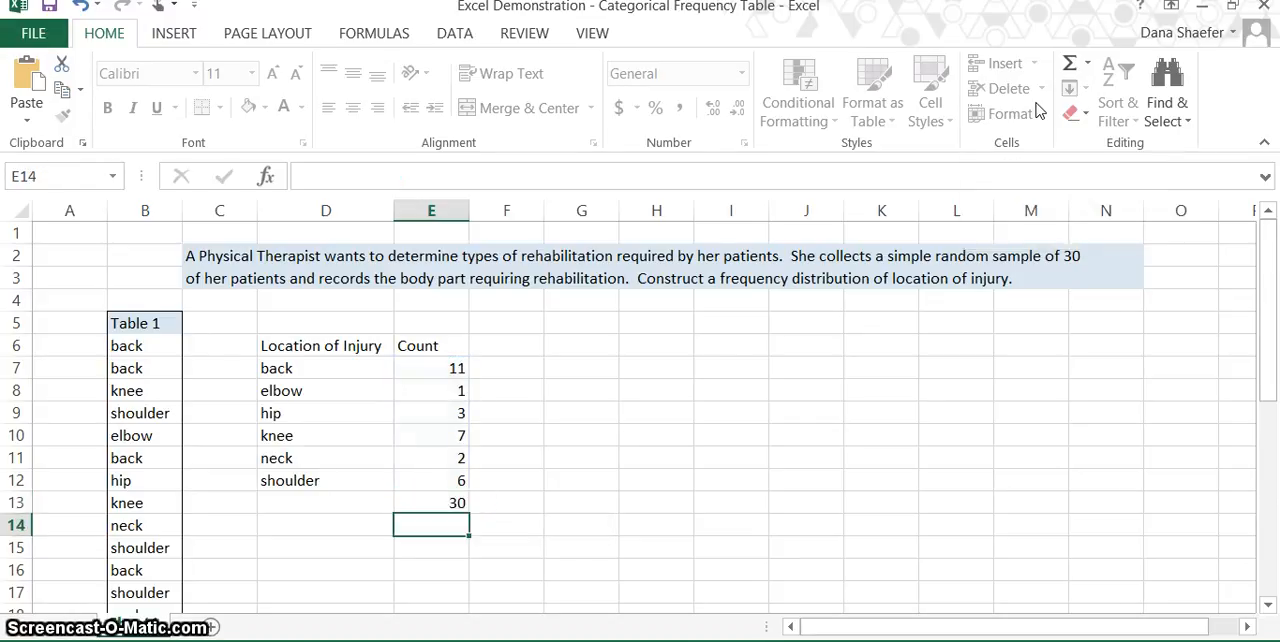